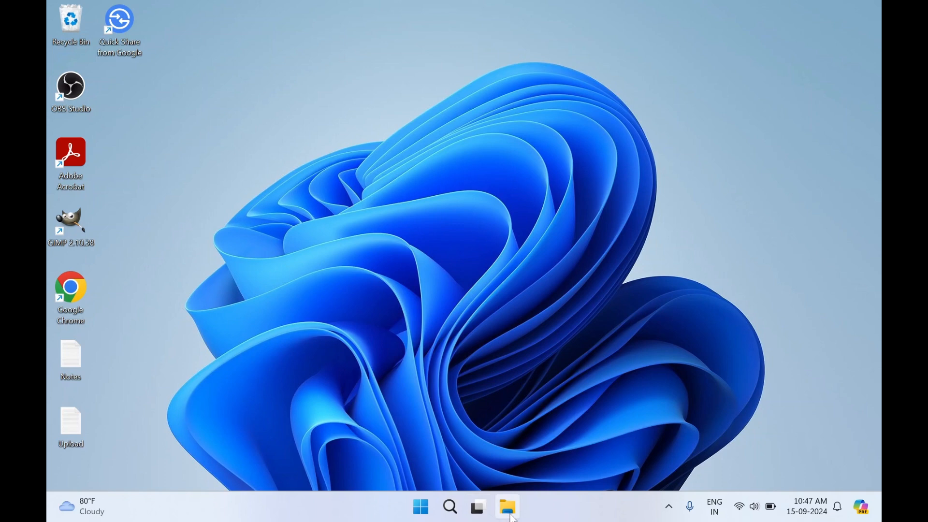
# Open File Explorer and view the drives listed under This PC
pyautogui.click(510, 514)
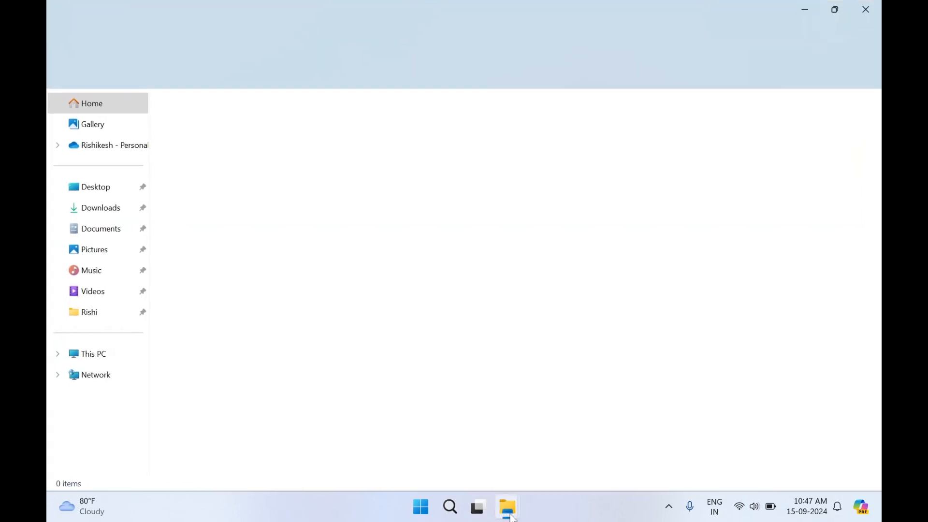
pyautogui.click(95, 354)
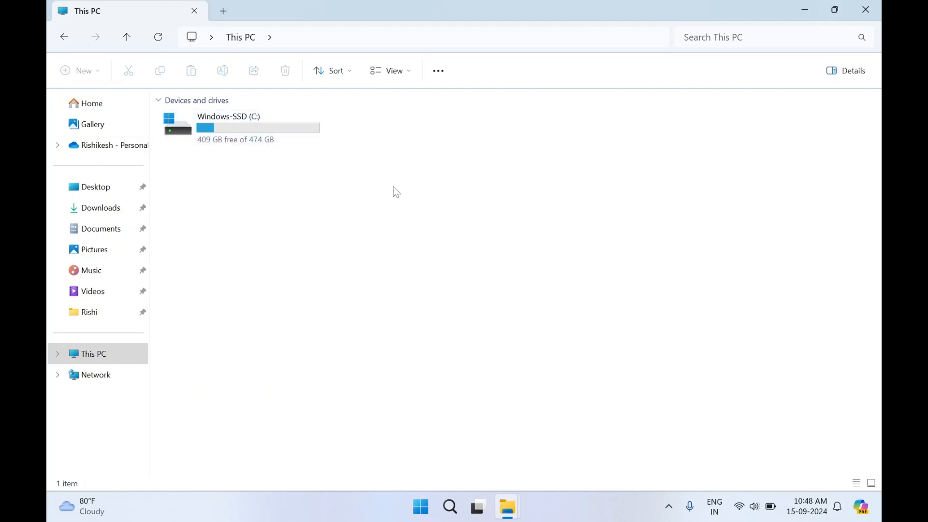
# Search Windows for "disk partition", open Create and format hard disk partitions, and maximize the Disk Management window
pyautogui.click(420, 517)
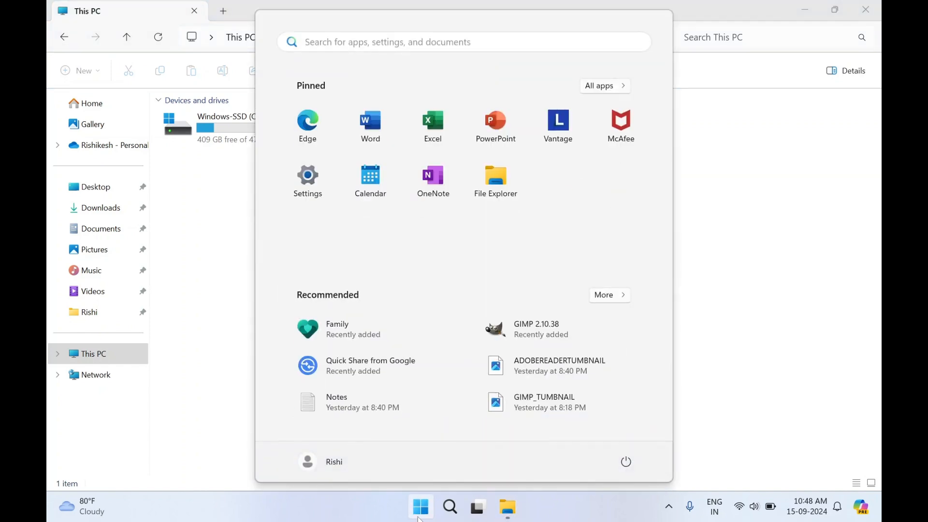
pyautogui.press('Tab')
pyautogui.click(417, 47)
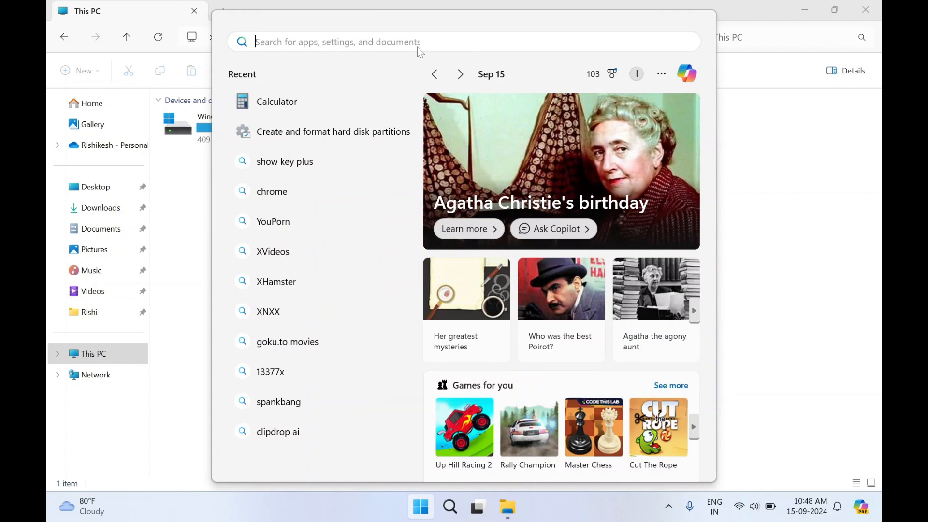
pyautogui.write('disk')
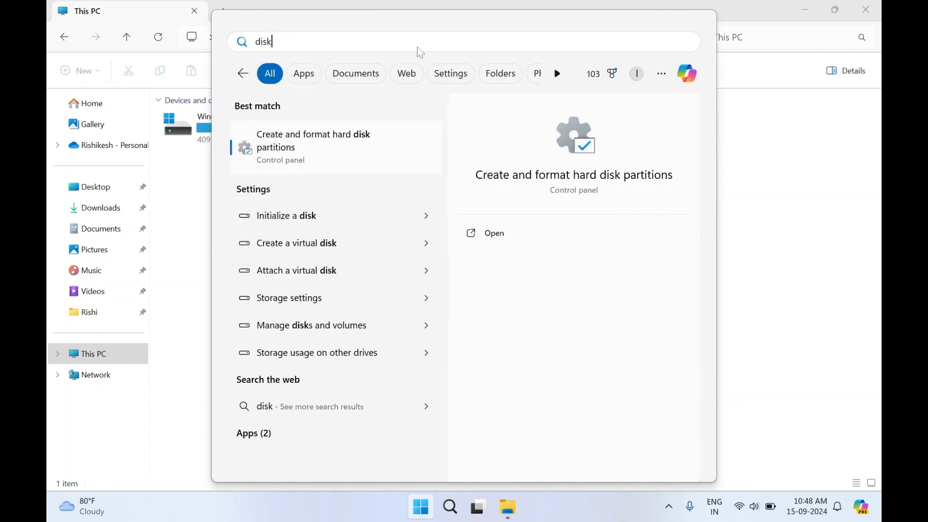
pyautogui.write(' par')
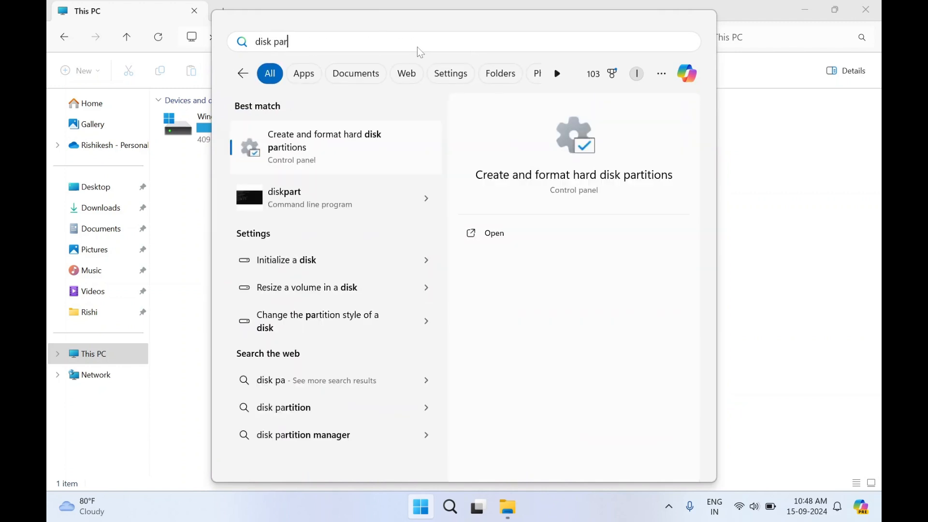
pyautogui.write('tition')
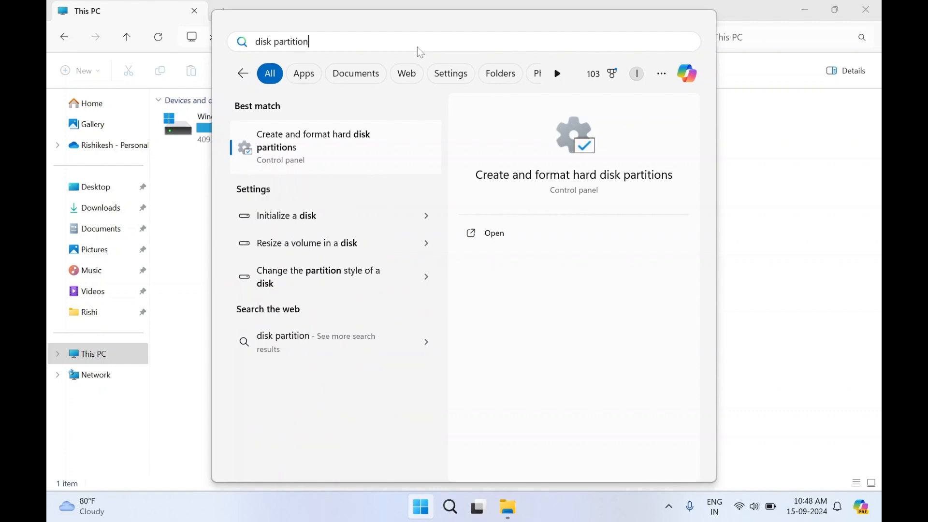
pyautogui.click(327, 147)
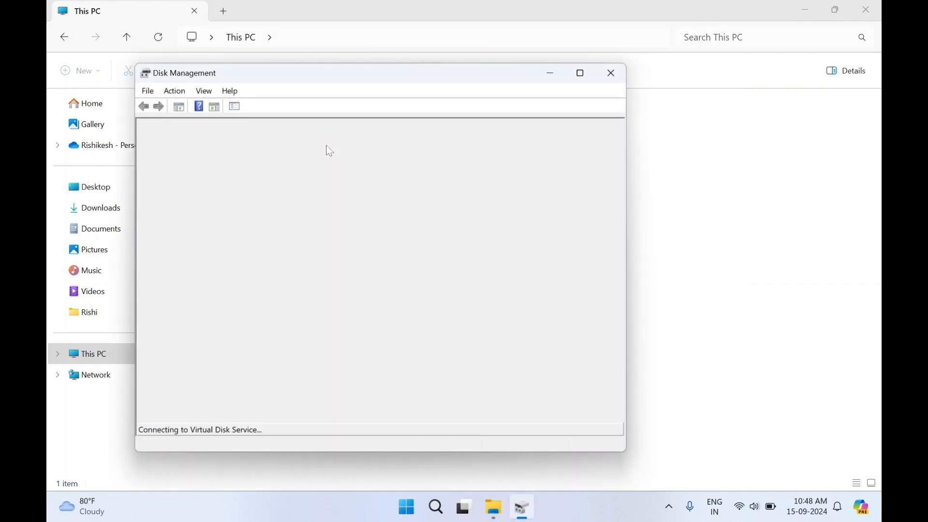
pyautogui.click(581, 74)
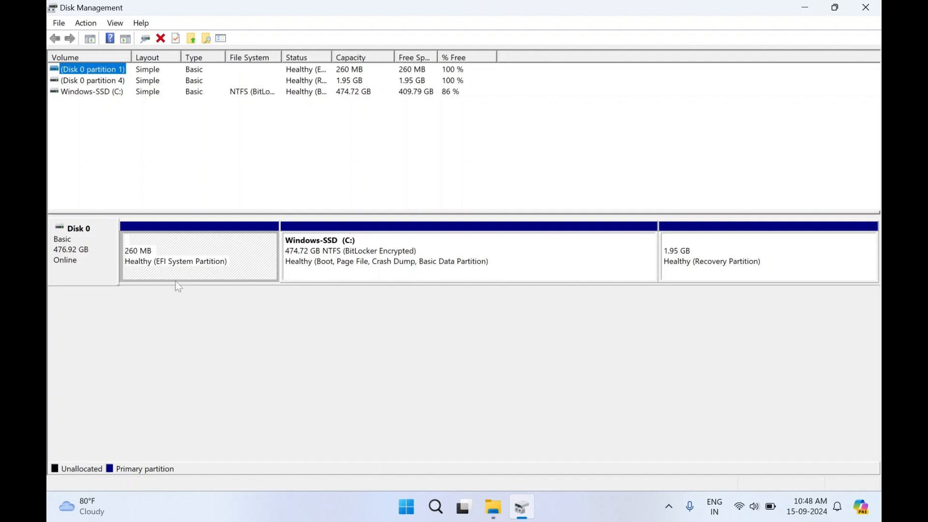
# Examine the EFI system, recovery and Windows-SSD (C:) partitions on Disk 0
pyautogui.click(208, 271)
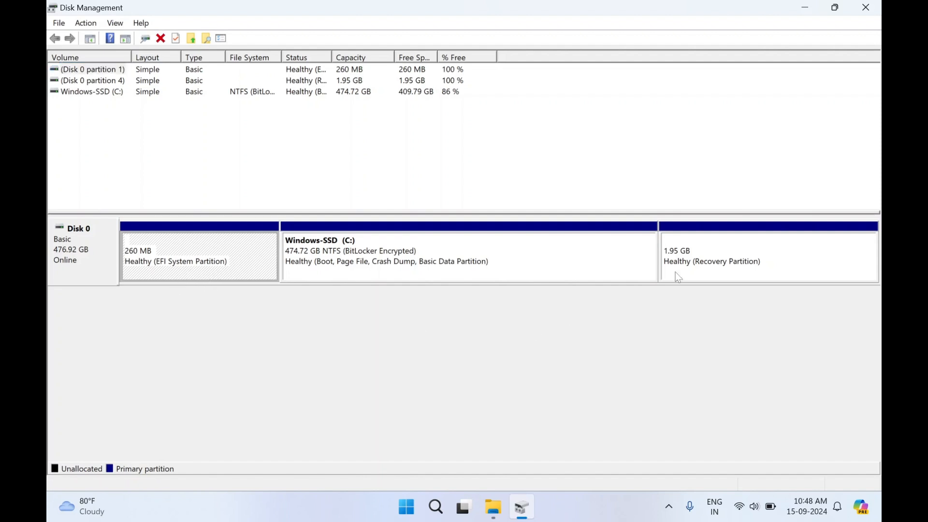
pyautogui.click(739, 260)
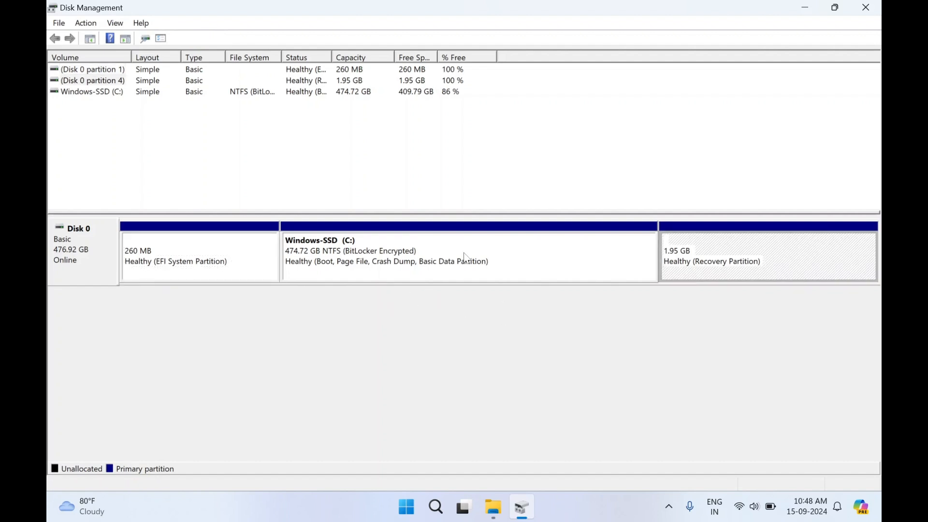
pyautogui.click(430, 240)
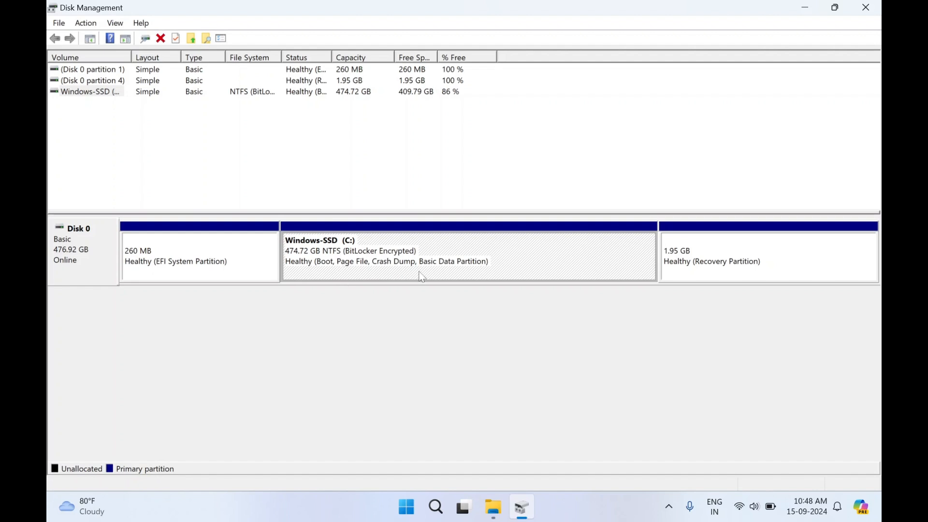
# Start the Shrink Volume operation for the Windows-SSD (C:) partition and move its dialog aside
pyautogui.rightClick(491, 253)
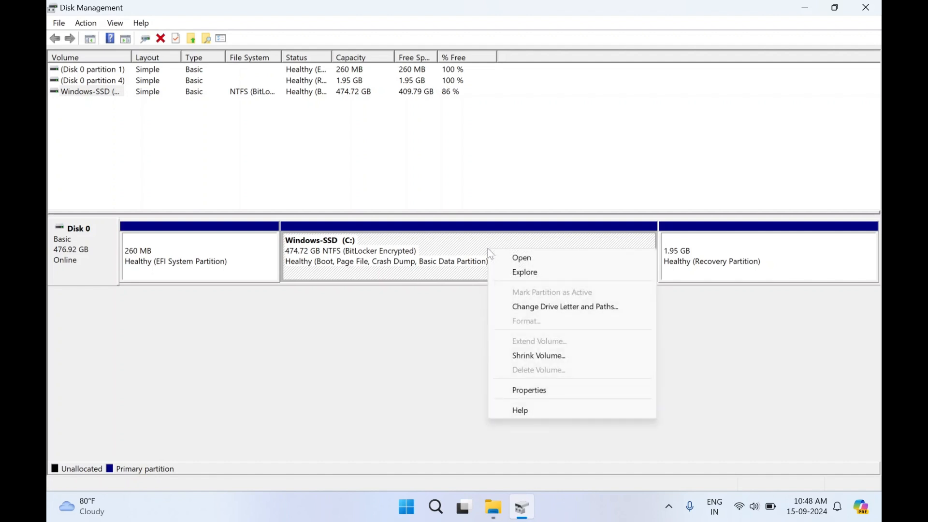
pyautogui.click(553, 359)
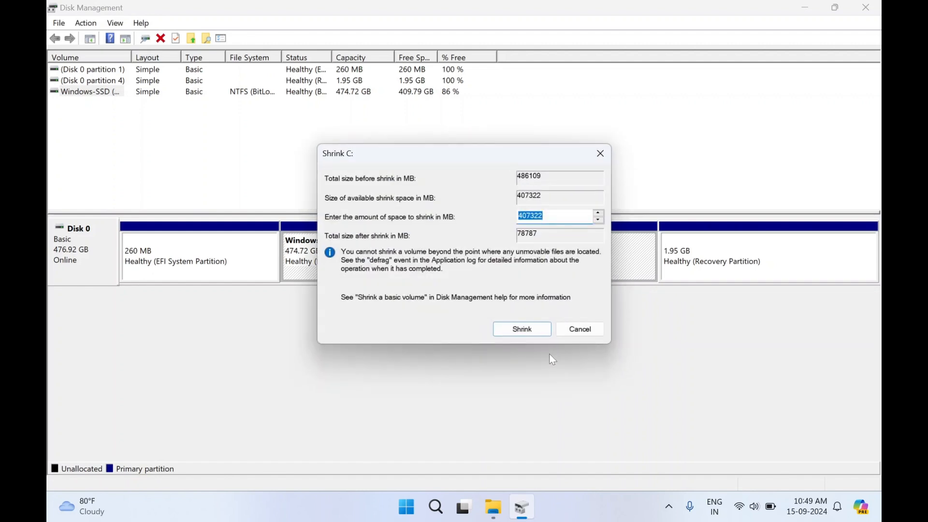
pyautogui.moveTo(443, 164); pyautogui.dragTo(308, 166)
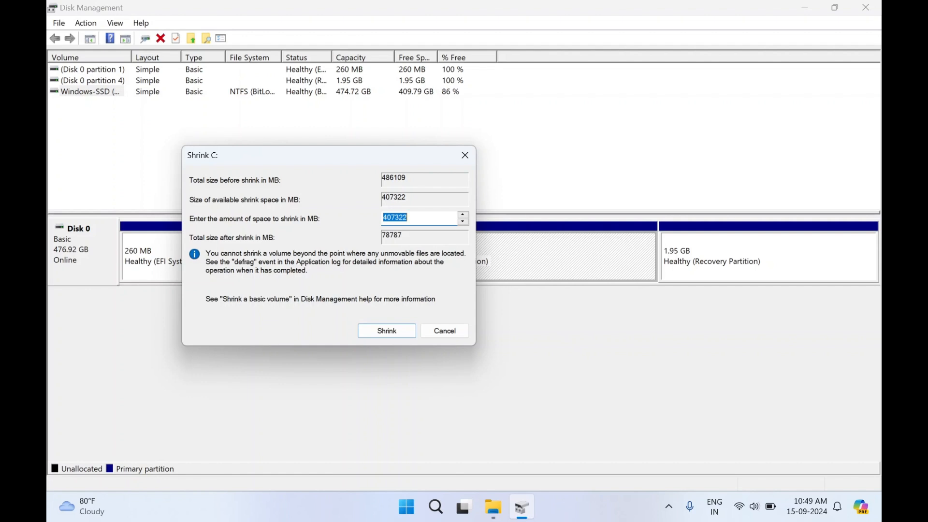
# Switch to Calculator and multiply 225 by 1024 to convert the partition size from GB to MB
pyautogui.press('super')
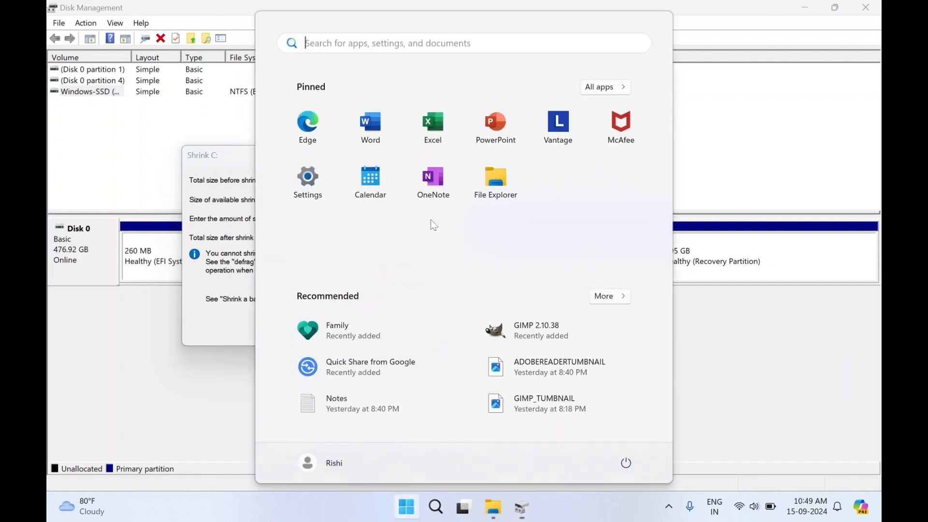
pyautogui.write('calc')
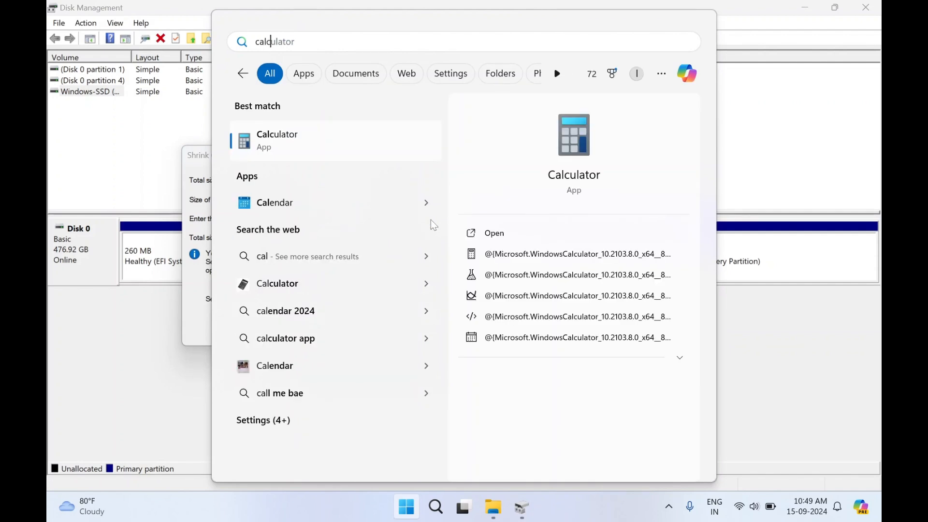
pyautogui.click(589, 128)
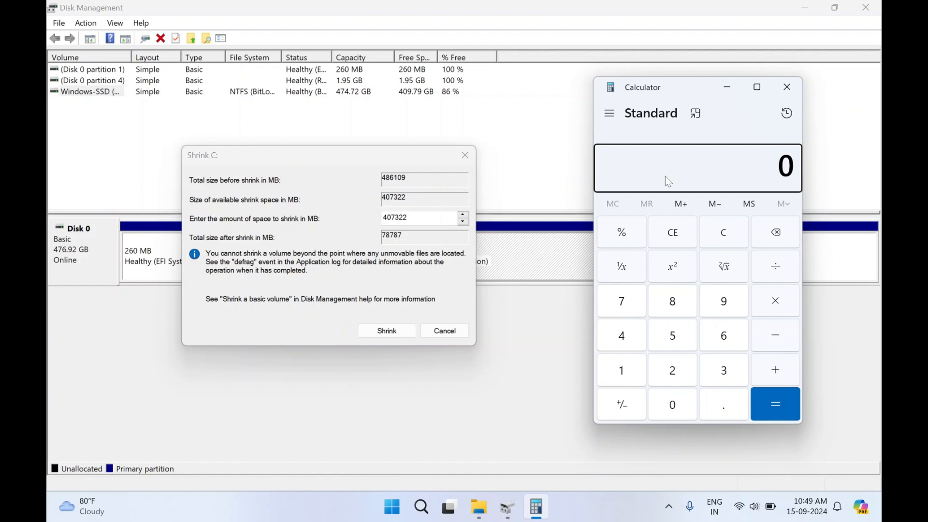
pyautogui.write('225')
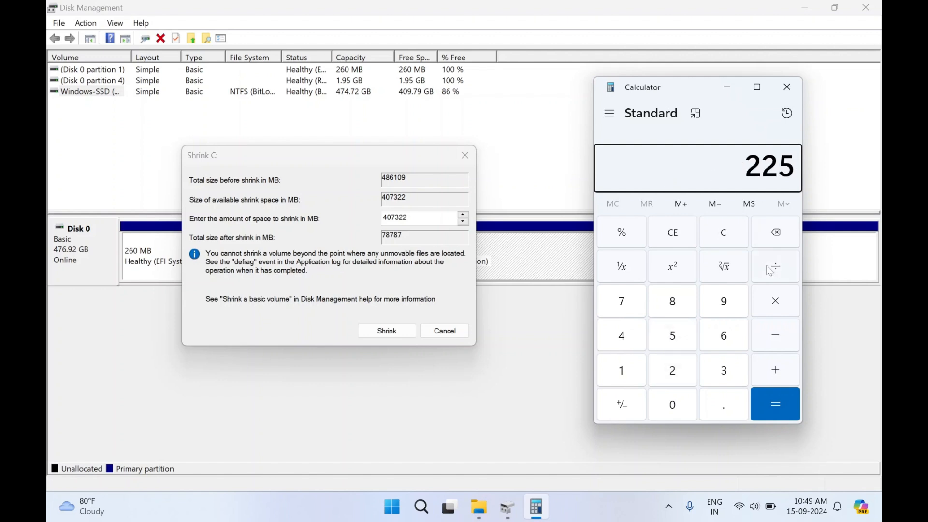
pyautogui.click(779, 300)
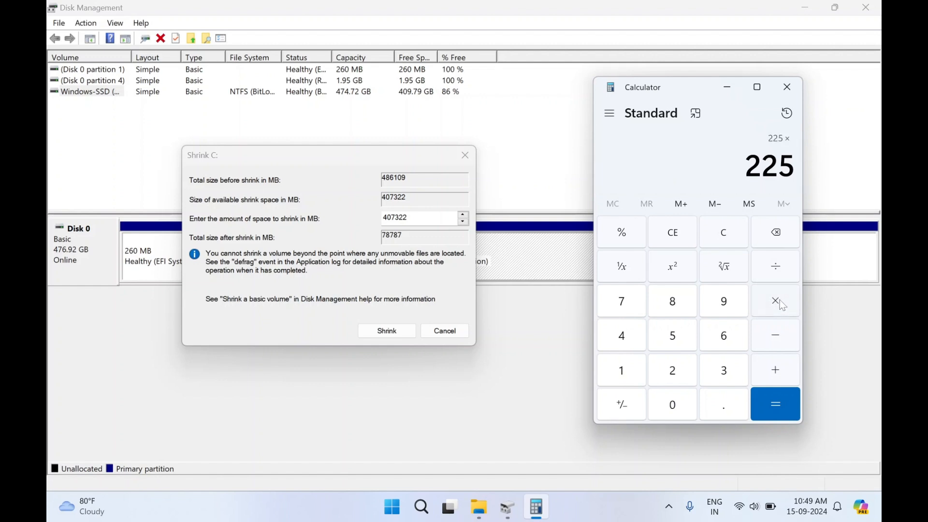
pyautogui.write('1,02')
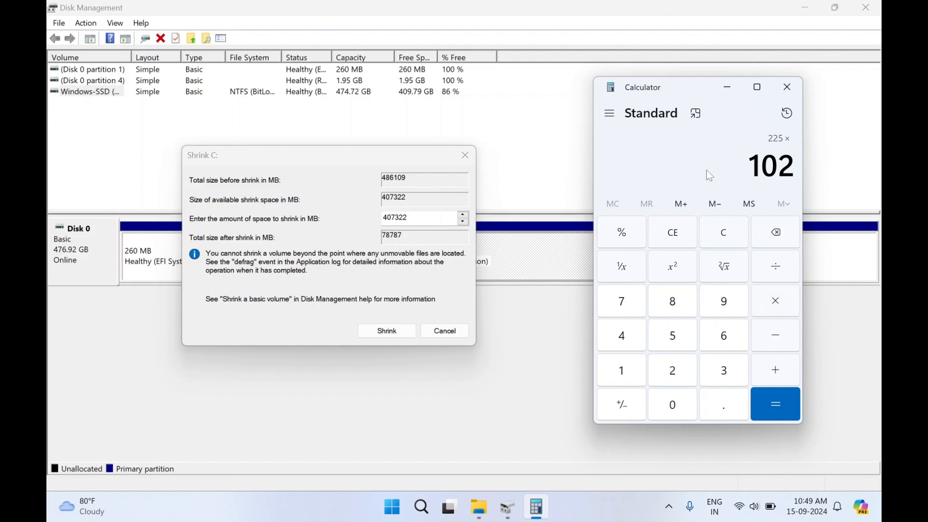
pyautogui.write('4')
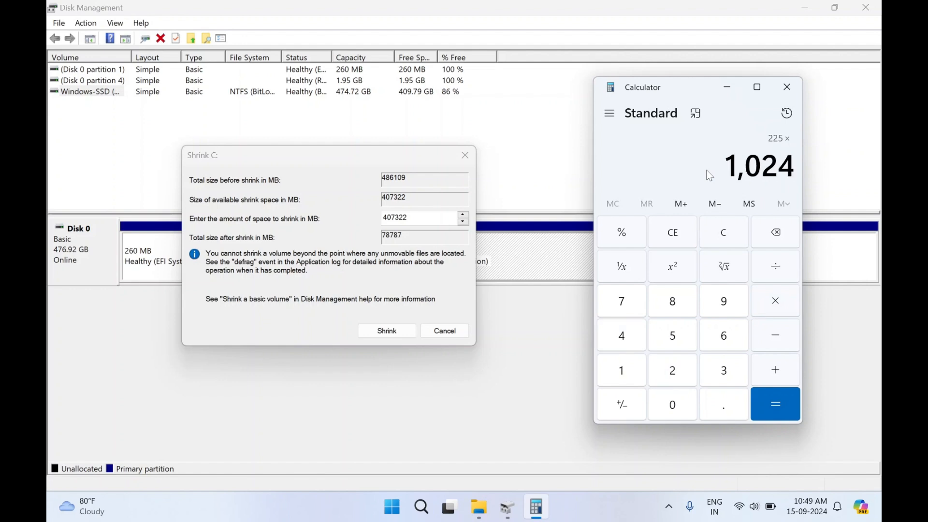
pyautogui.click(773, 411)
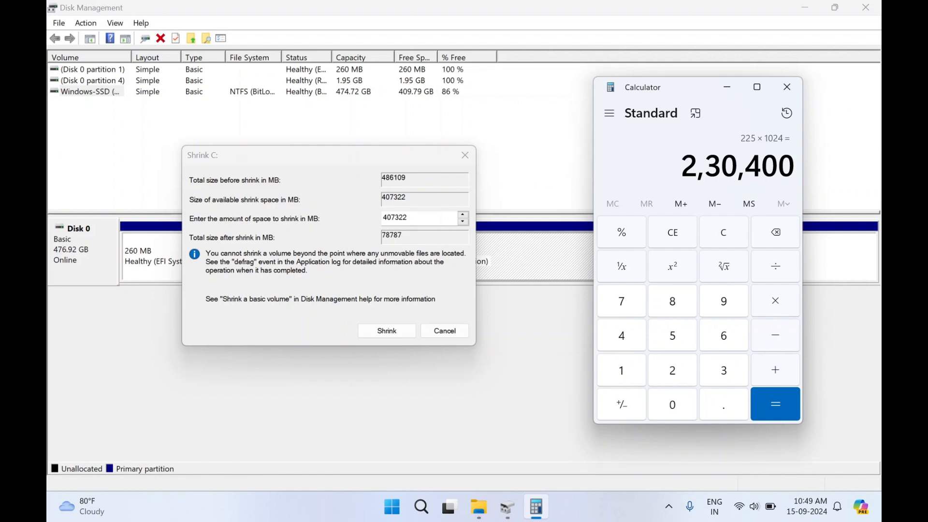
# Return to Disk Management and shrink the C: volume by 230400 MB
pyautogui.hotkey('alt', 'Tab')
pyautogui.press('BackSpace')
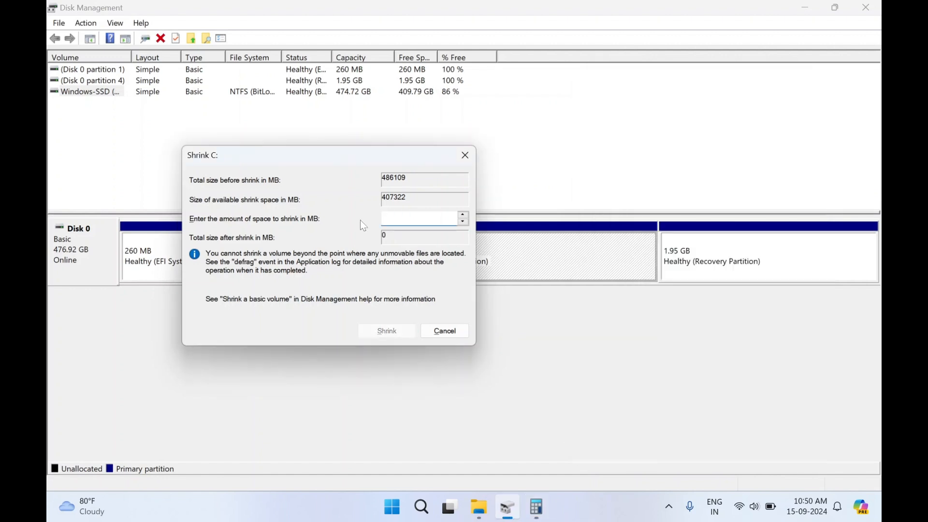
pyautogui.hotkey('alt', 'Tab')
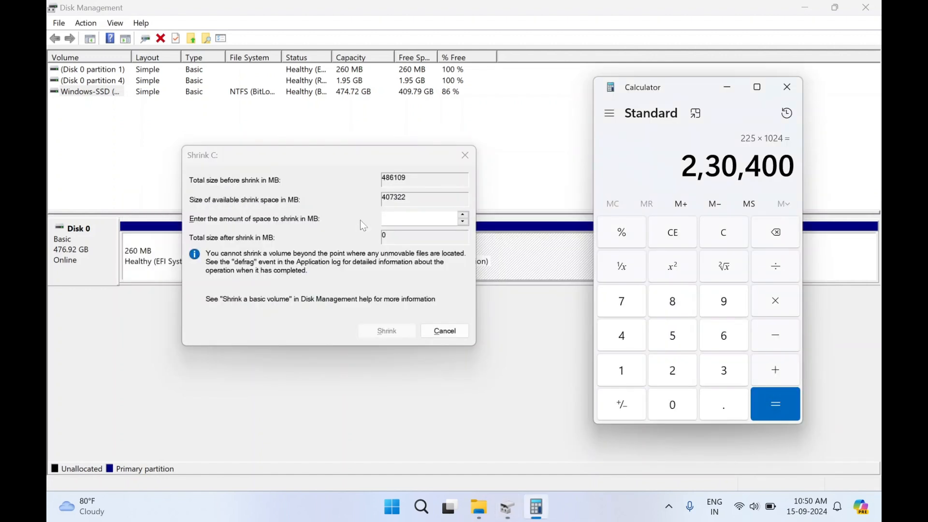
pyautogui.hotkey('alt', 'Tab')
pyautogui.write('230')
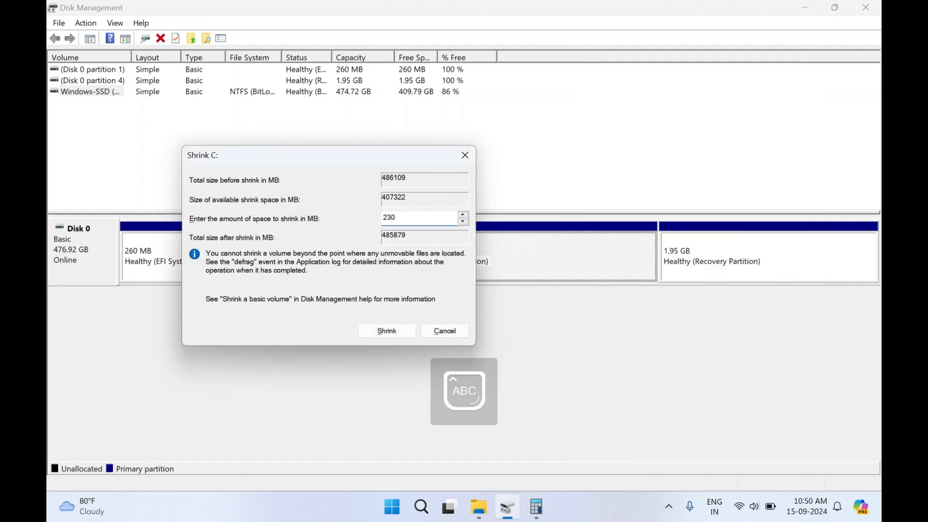
pyautogui.hotkey('alt', 'Tab')
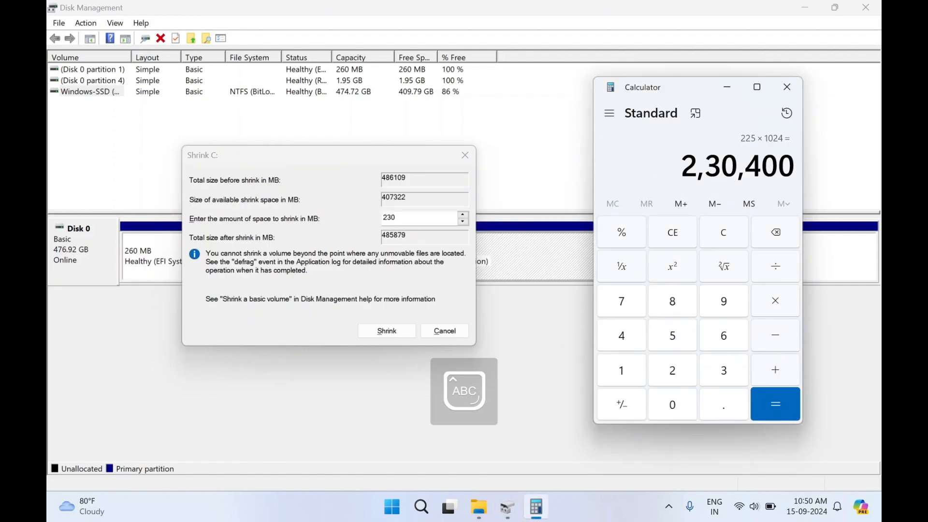
pyautogui.hotkey('alt', 'Tab')
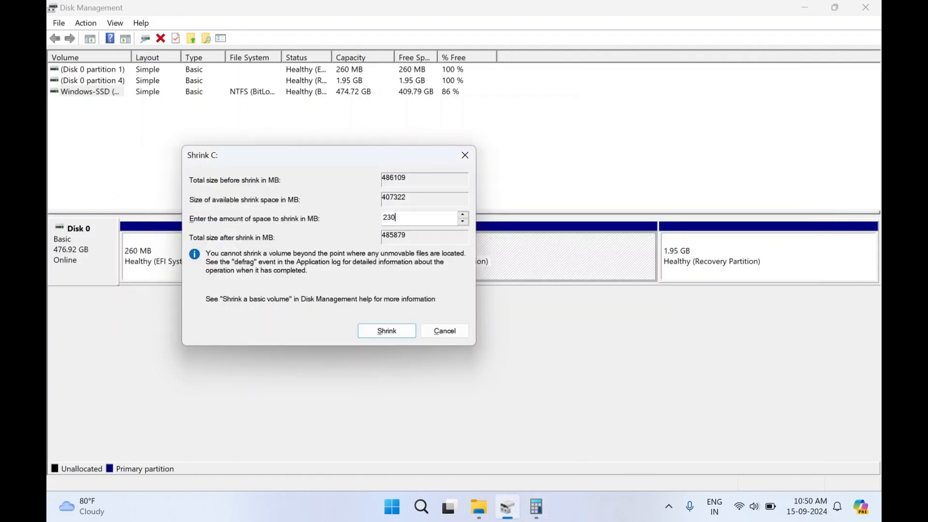
pyautogui.write('400')
pyautogui.click(393, 334)
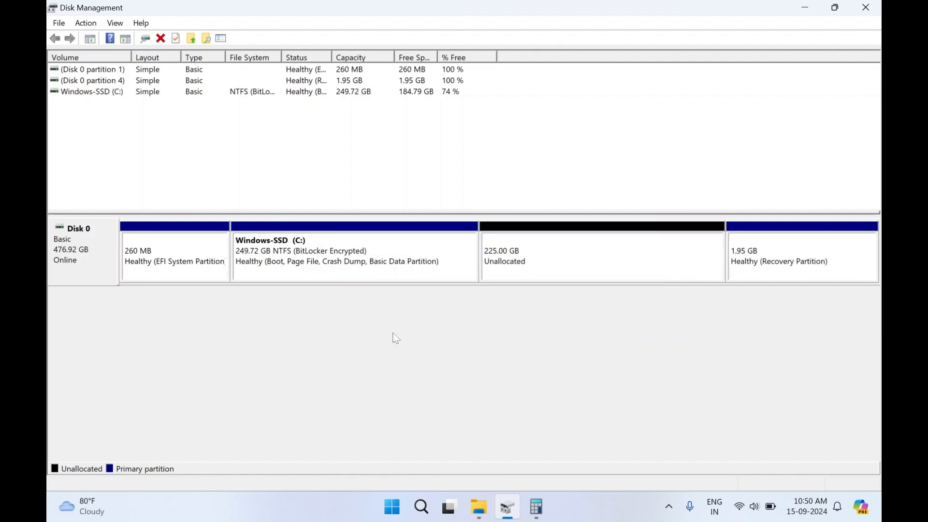
# Start a new simple volume on the 225 GB unallocated space of Disk 0, using the full 230399 MB
pyautogui.click(561, 276)
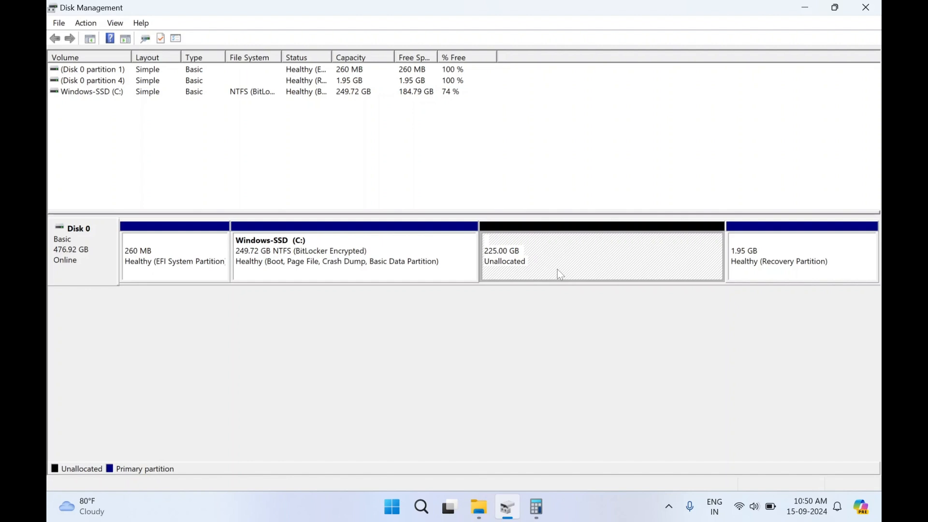
pyautogui.rightClick(563, 266)
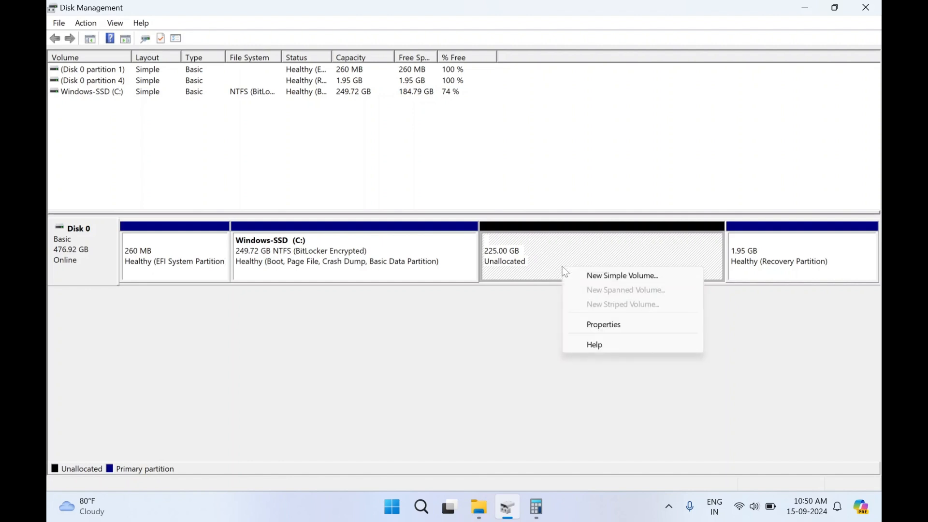
pyautogui.click(610, 276)
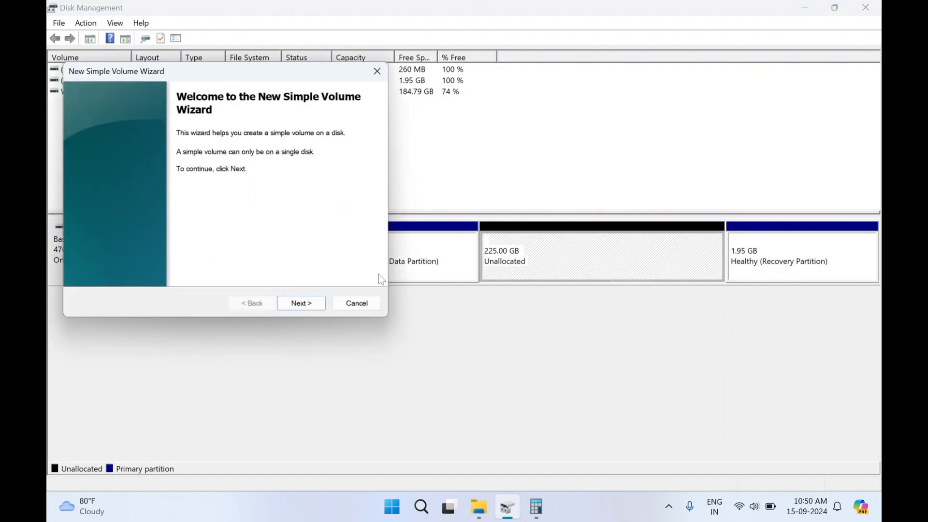
pyautogui.click(309, 305)
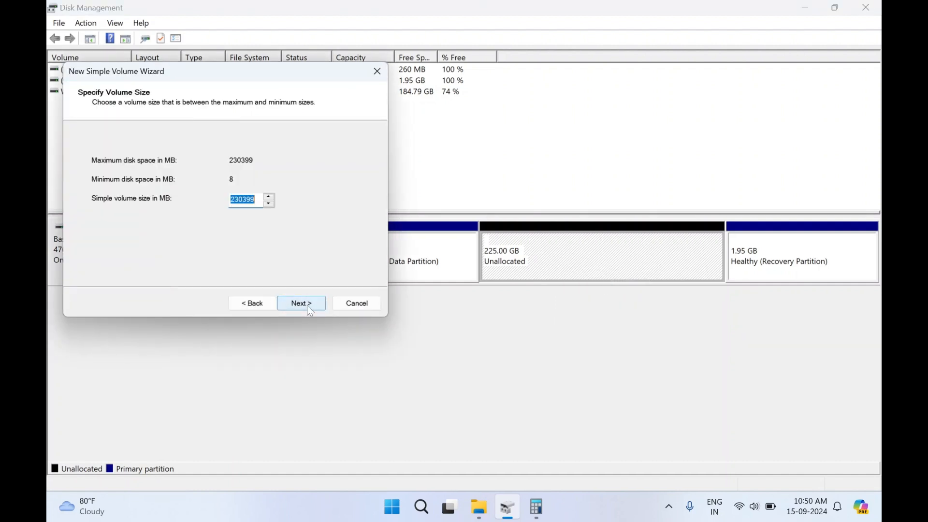
pyautogui.click(301, 306)
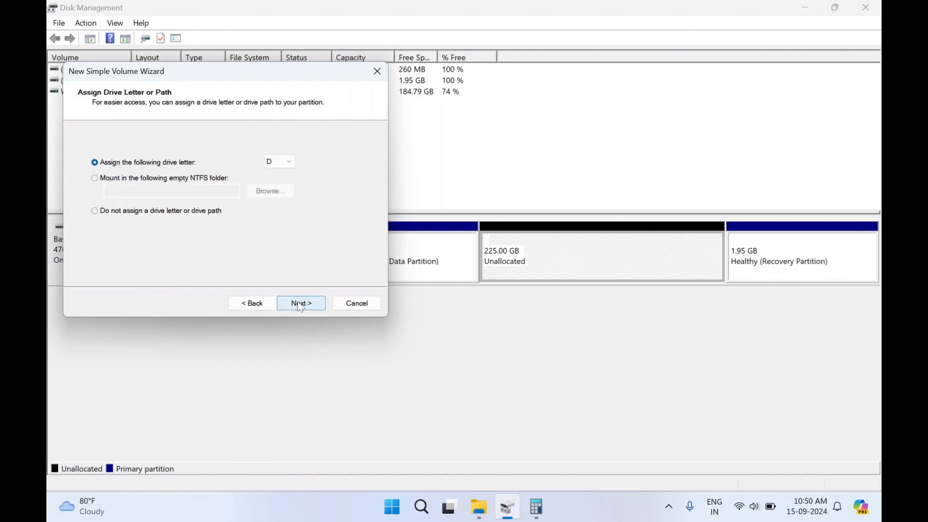
# Assign drive letter I and create the volume with a quick NTFS format, default allocation unit size and label New Volume
pyautogui.click(287, 163)
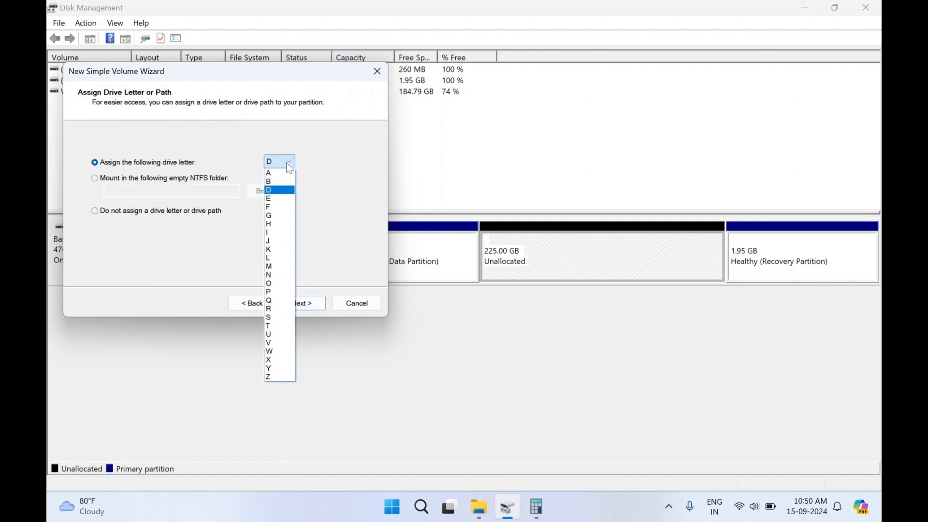
pyautogui.click(274, 234)
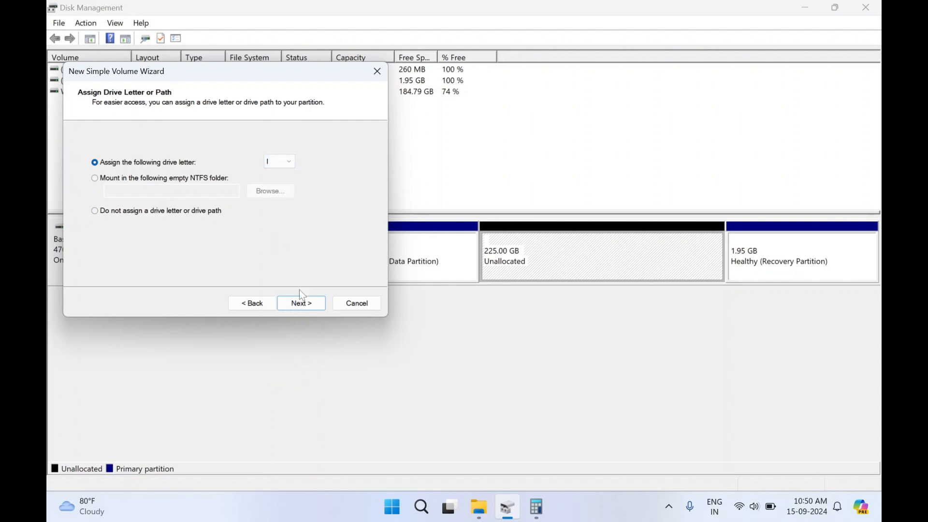
pyautogui.click(303, 305)
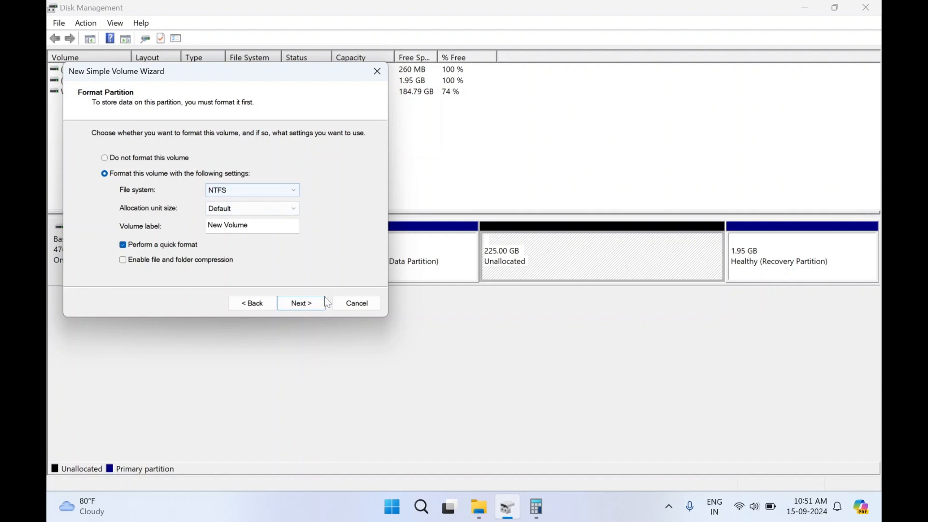
pyautogui.click(303, 304)
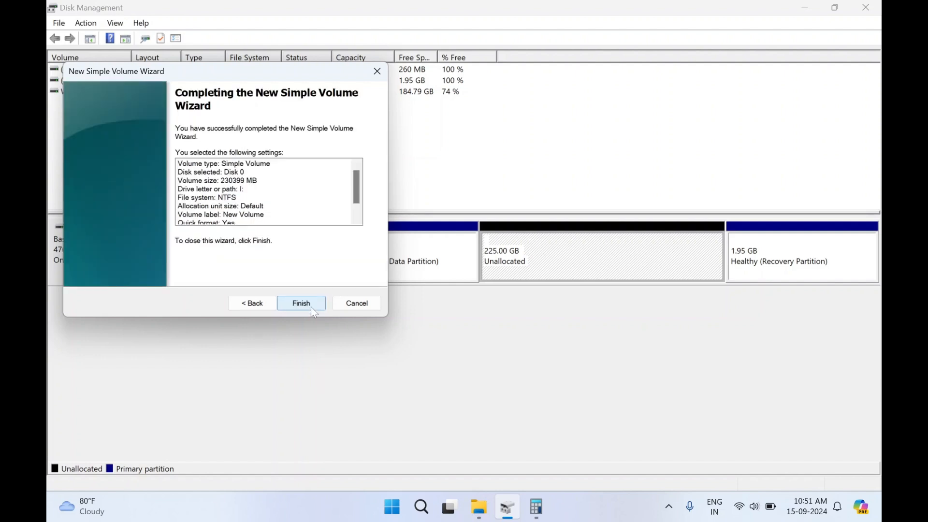
pyautogui.click(314, 311)
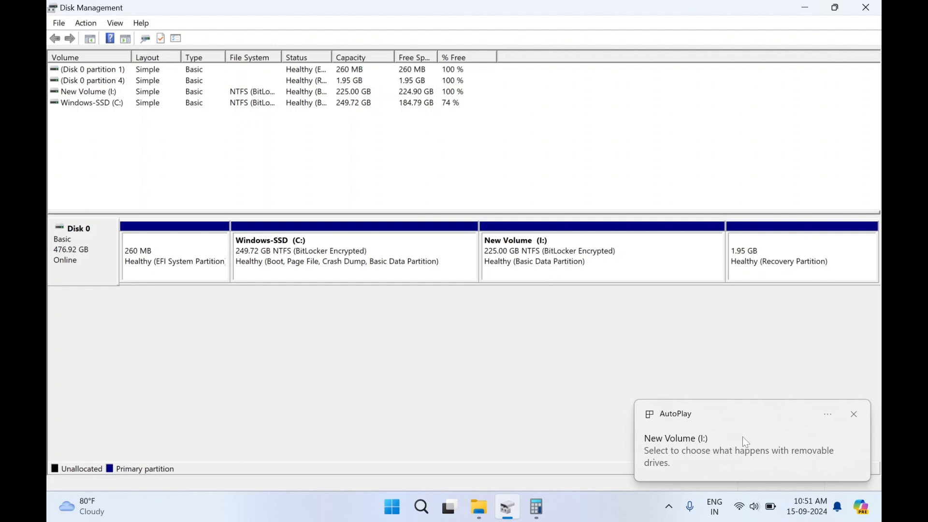
# Dismiss the AutoPlay notification and close Disk Management and Calculator
pyautogui.click(855, 415)
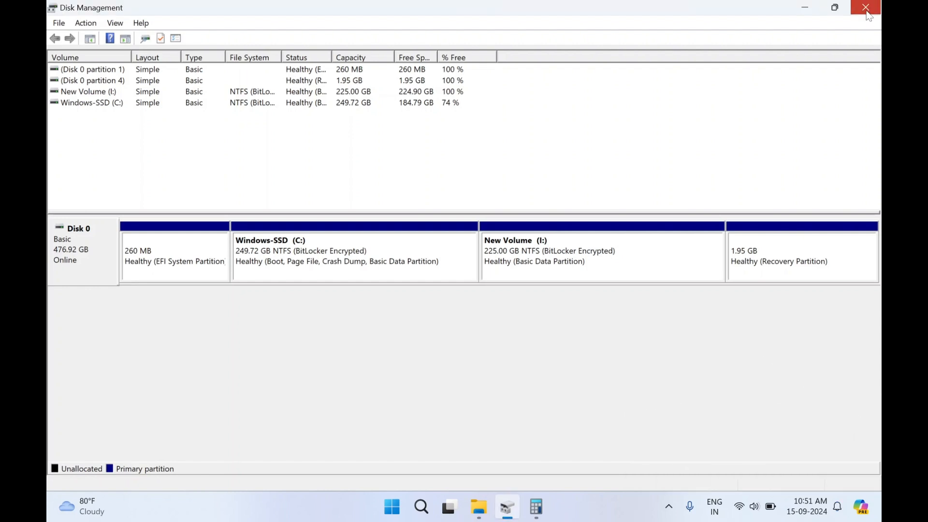
pyautogui.click(867, 8)
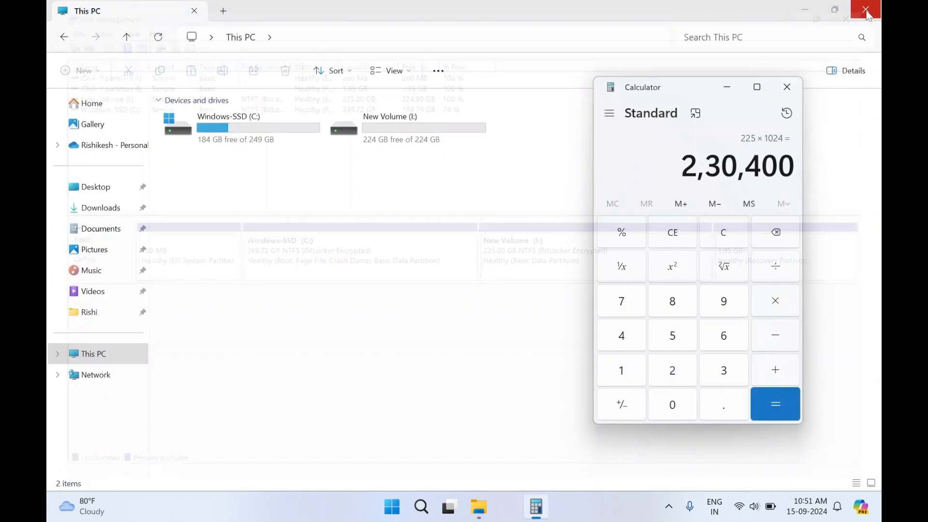
pyautogui.click(792, 89)
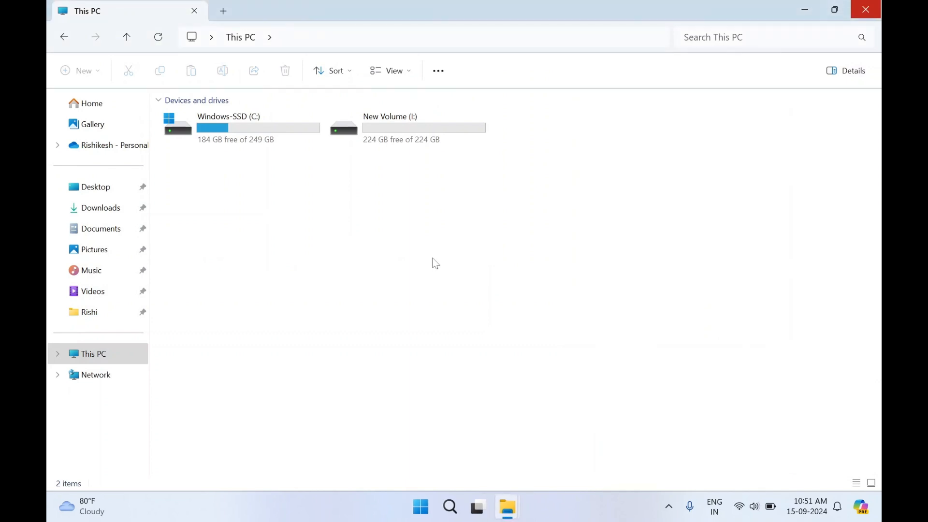
# Check the drives in This PC, open New Volume (I:) to view its contents, and return to This PC
pyautogui.click(134, 361)
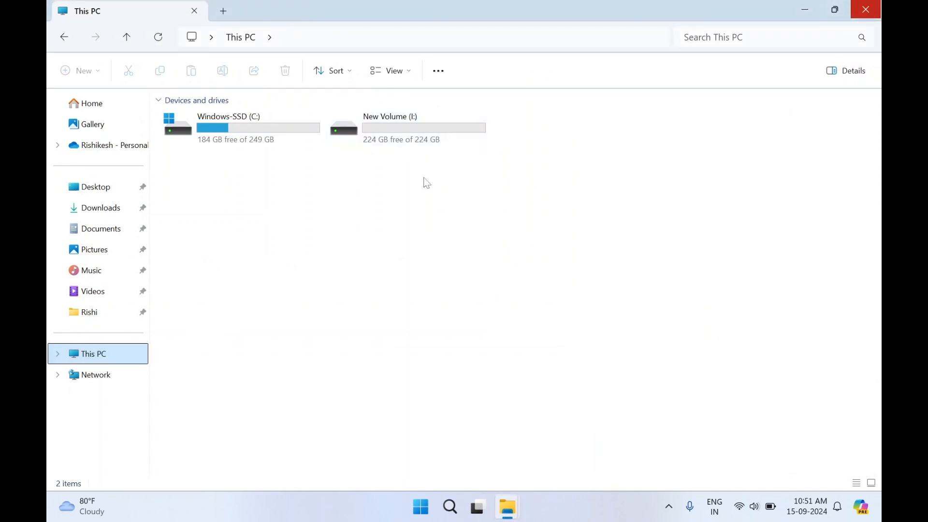
pyautogui.moveTo(258, 146)
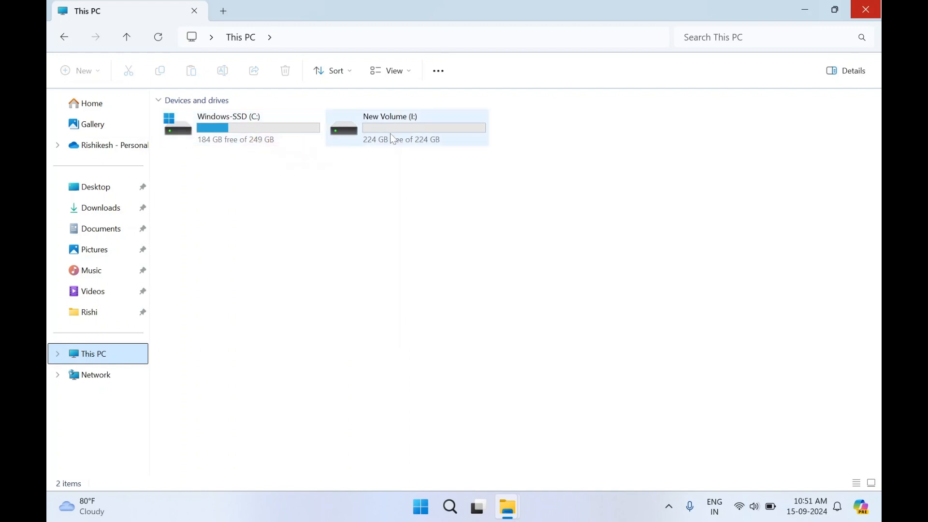
pyautogui.click(405, 181)
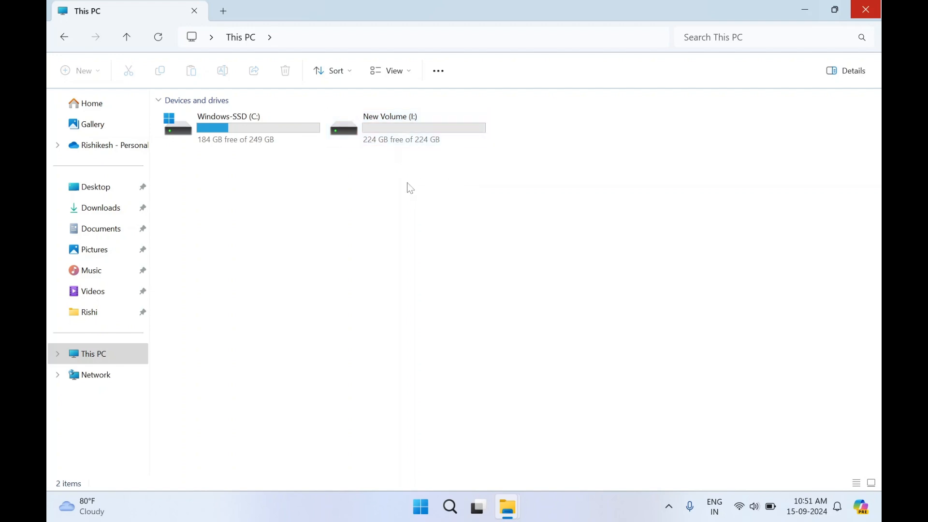
pyautogui.doubleClick(419, 135)
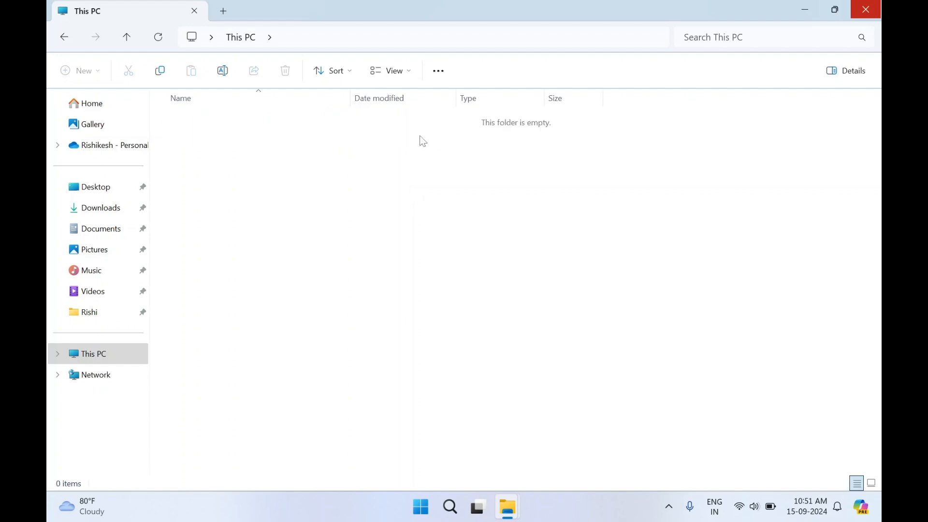
pyautogui.click(65, 36)
pyautogui.click(365, 192)
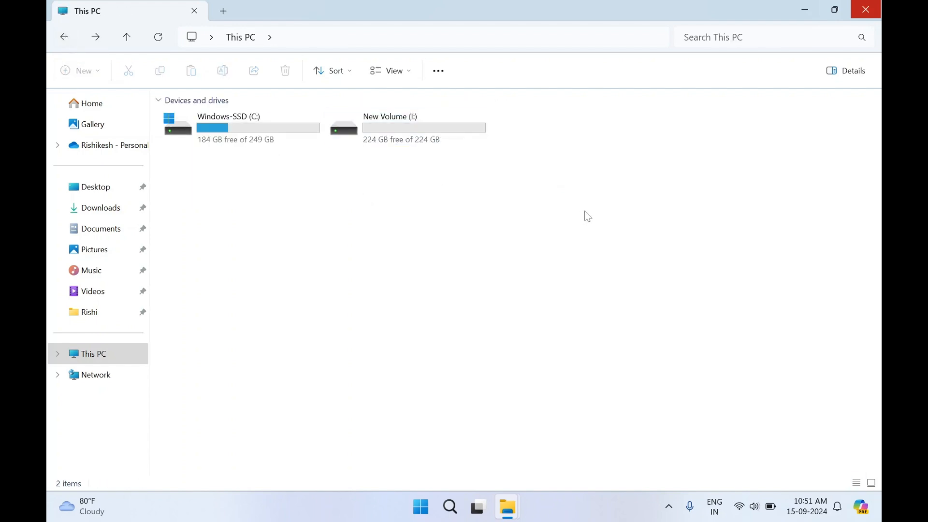
# Close both File Explorer windows to return to the desktop
pyautogui.click(868, 10)
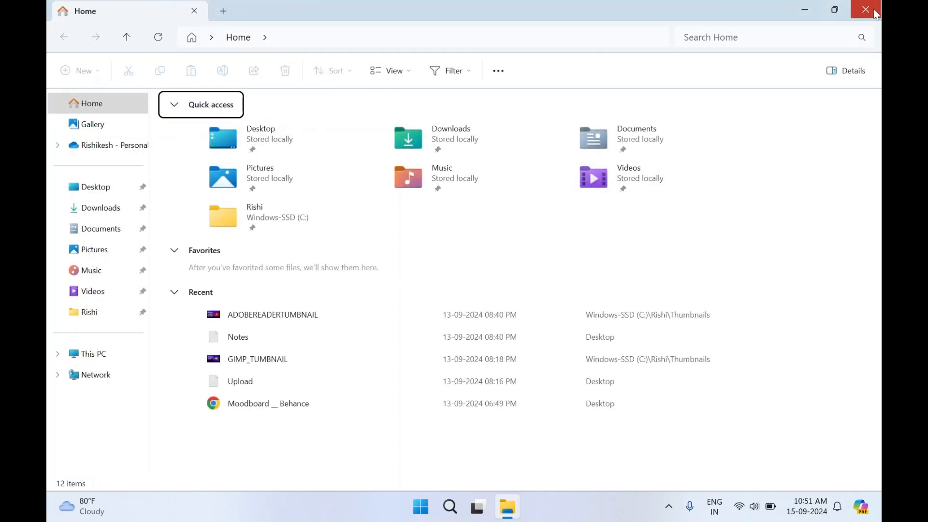
pyautogui.click(874, 11)
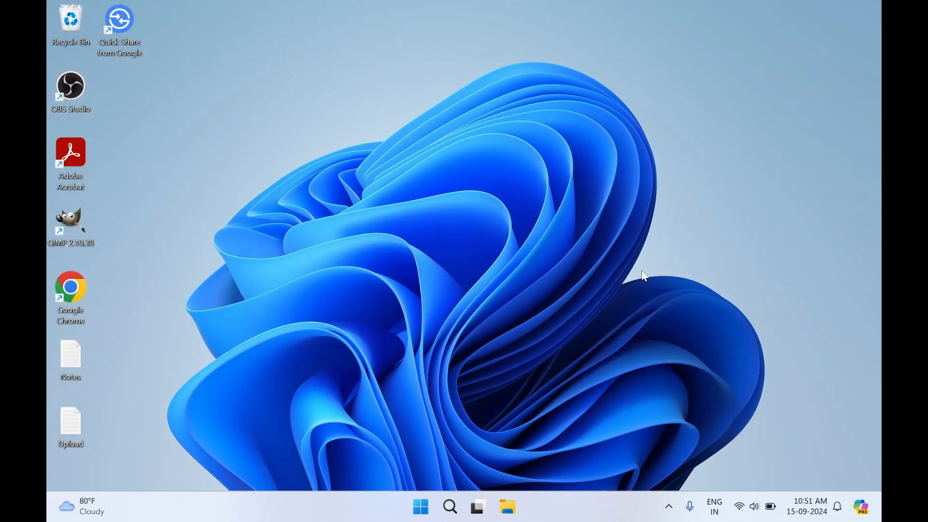